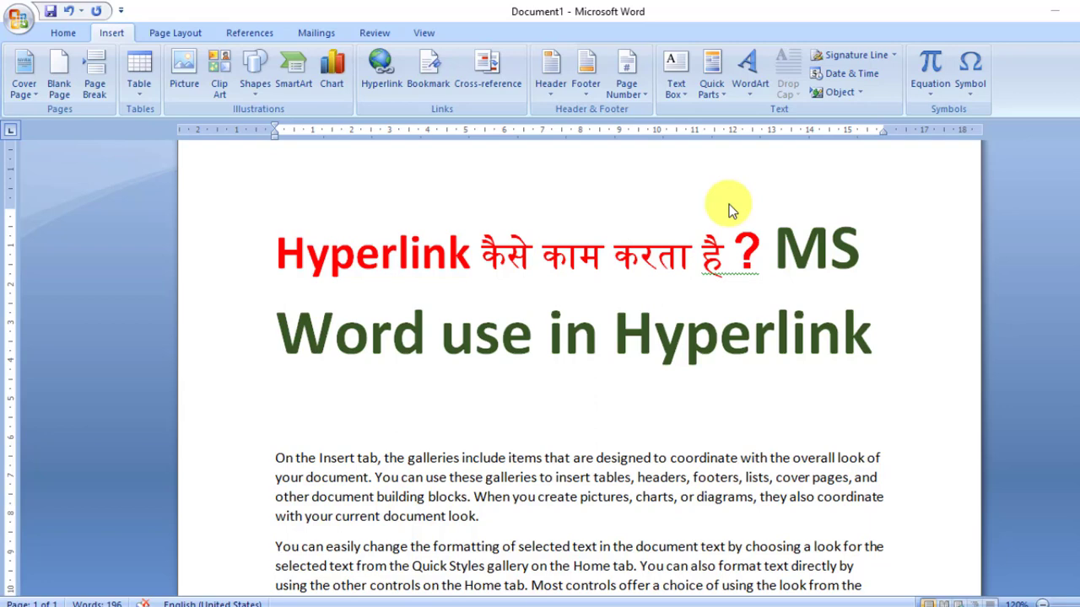
# Look over the Home and Insert ribbon commands while positioning the cursor around the heading.
pyautogui.click(66, 36)
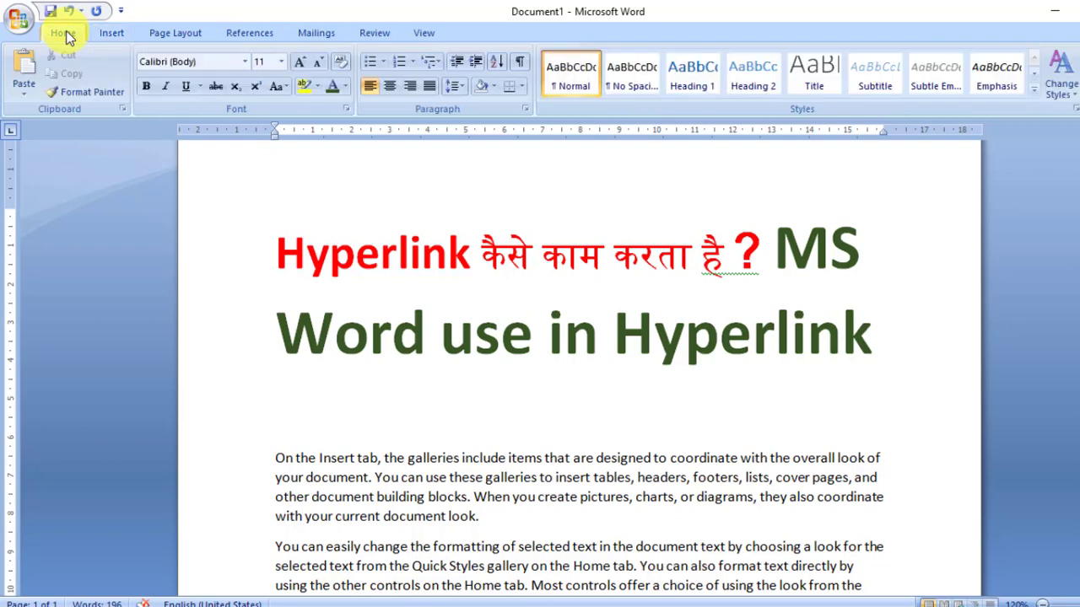
pyautogui.click(109, 35)
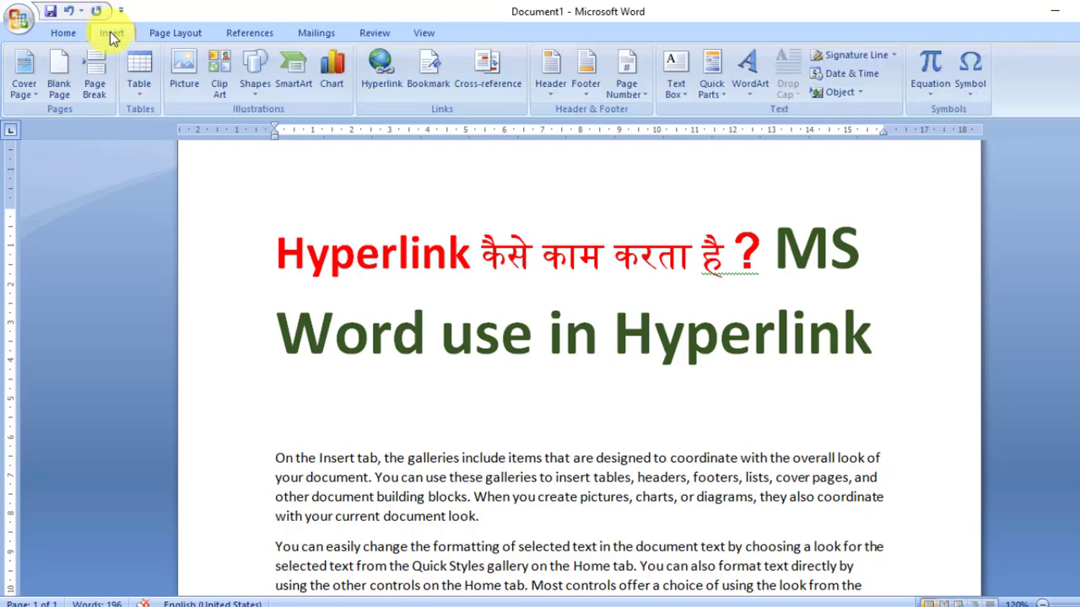
pyautogui.press('Down')
pyautogui.click(541, 254)
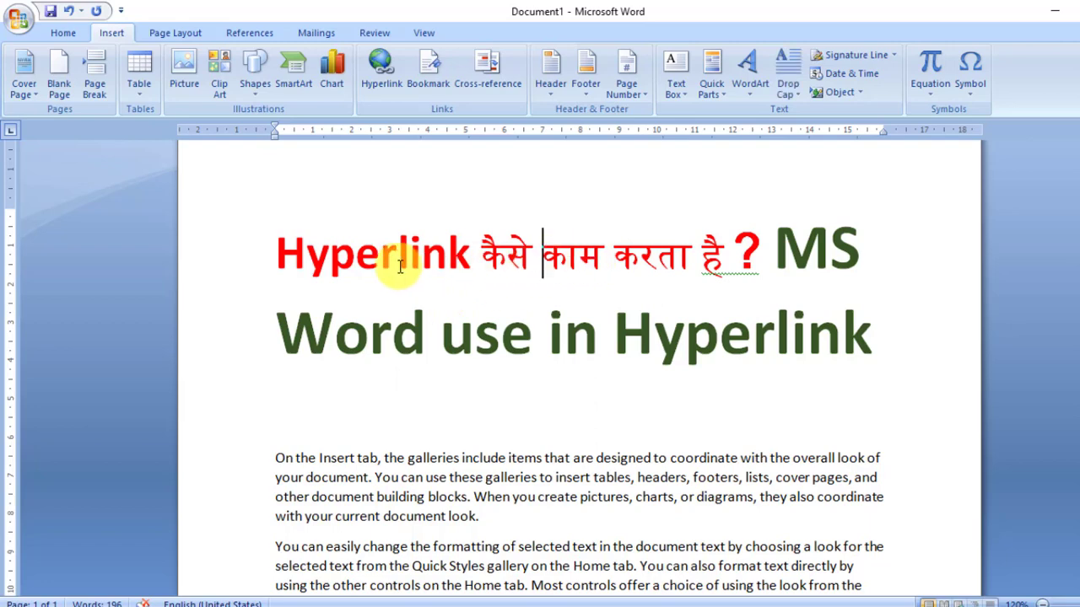
pyautogui.click(285, 242)
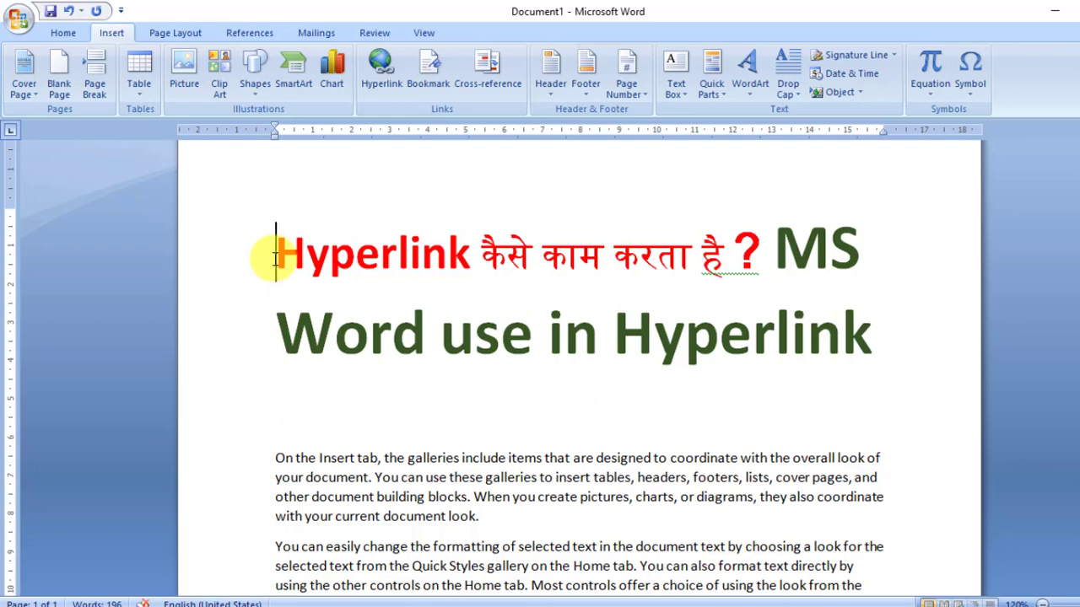
pyautogui.click(353, 285)
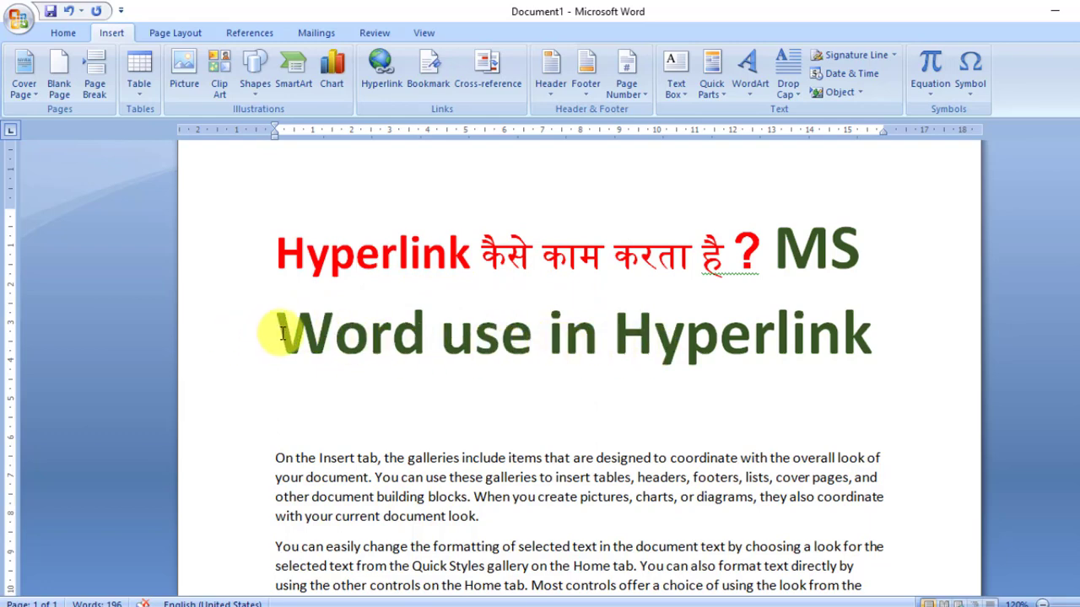
pyautogui.moveTo(278, 333); pyautogui.dragTo(498, 337)
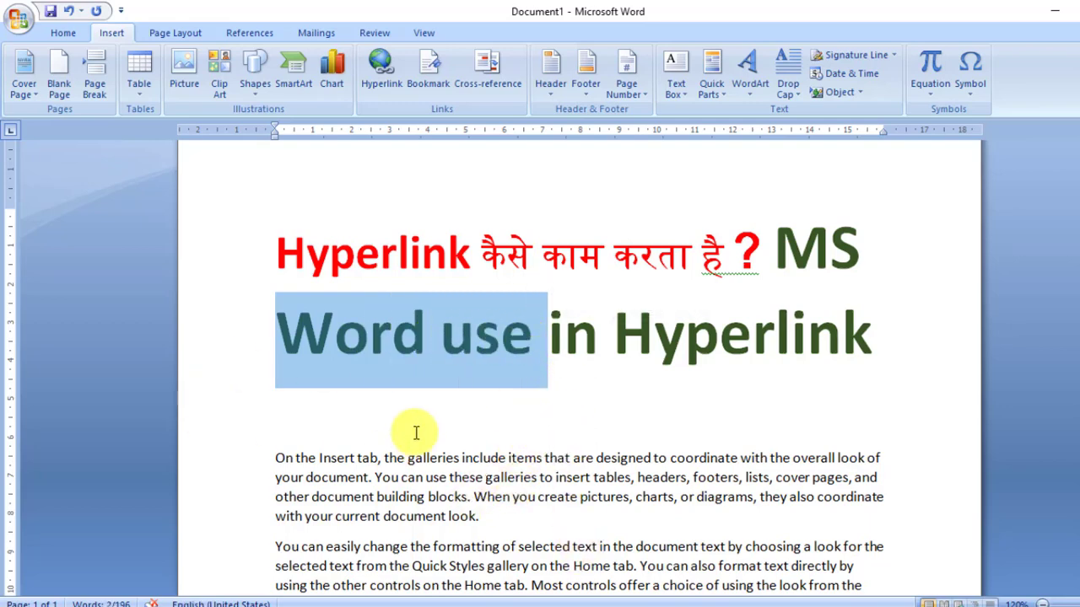
pyautogui.click(590, 400)
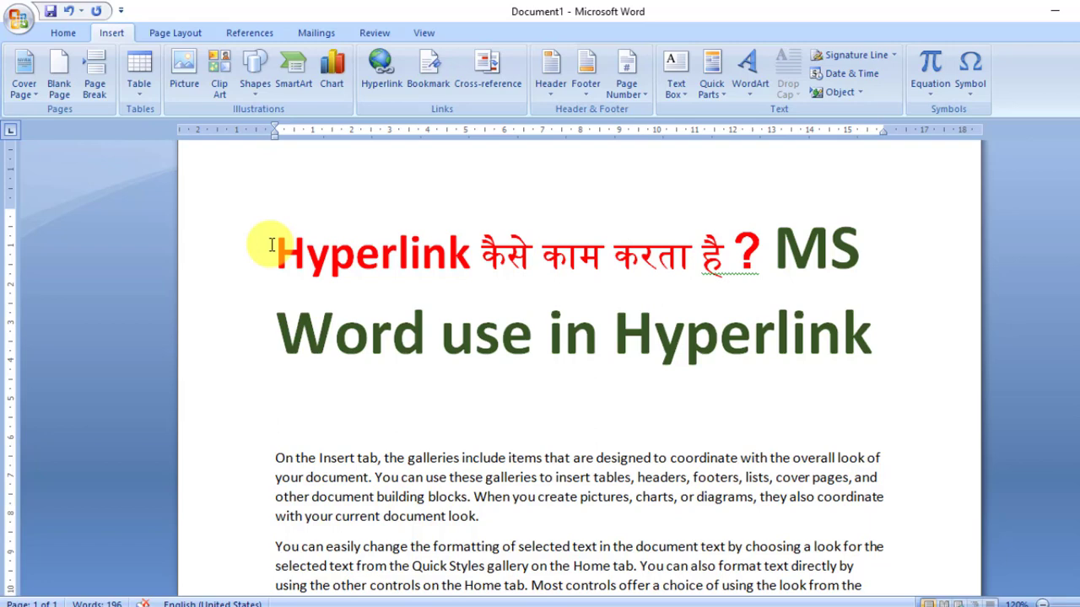
pyautogui.click(272, 245)
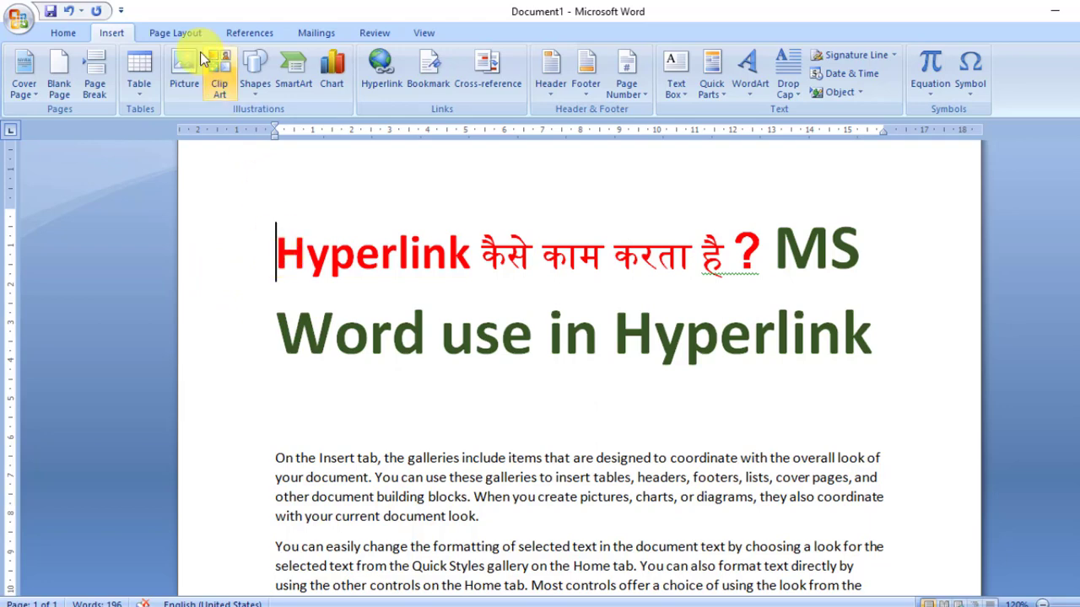
pyautogui.click(61, 34)
pyautogui.click(114, 33)
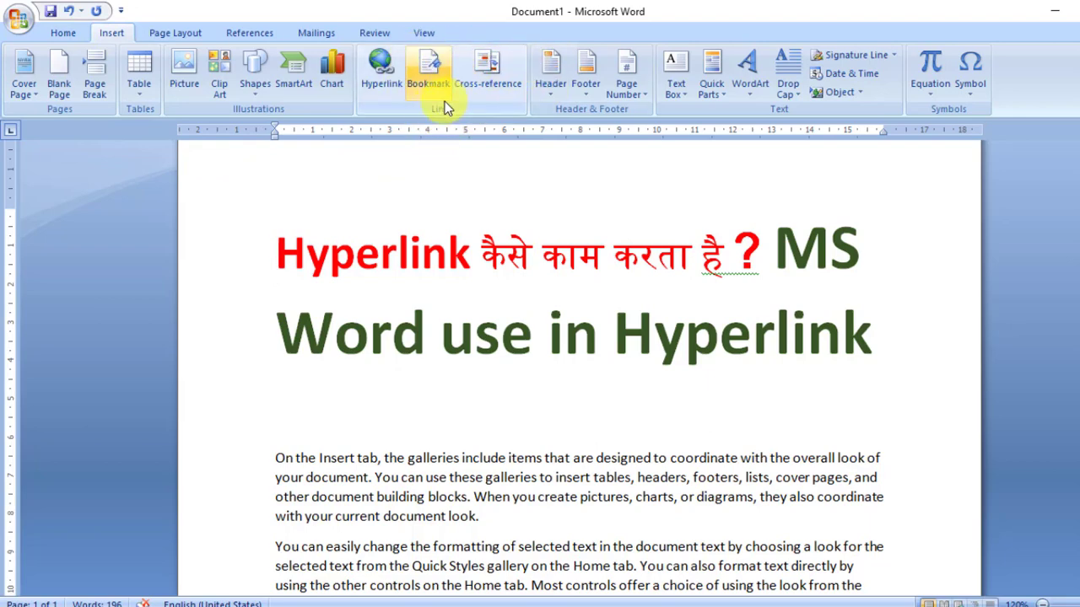
pyautogui.click(382, 73)
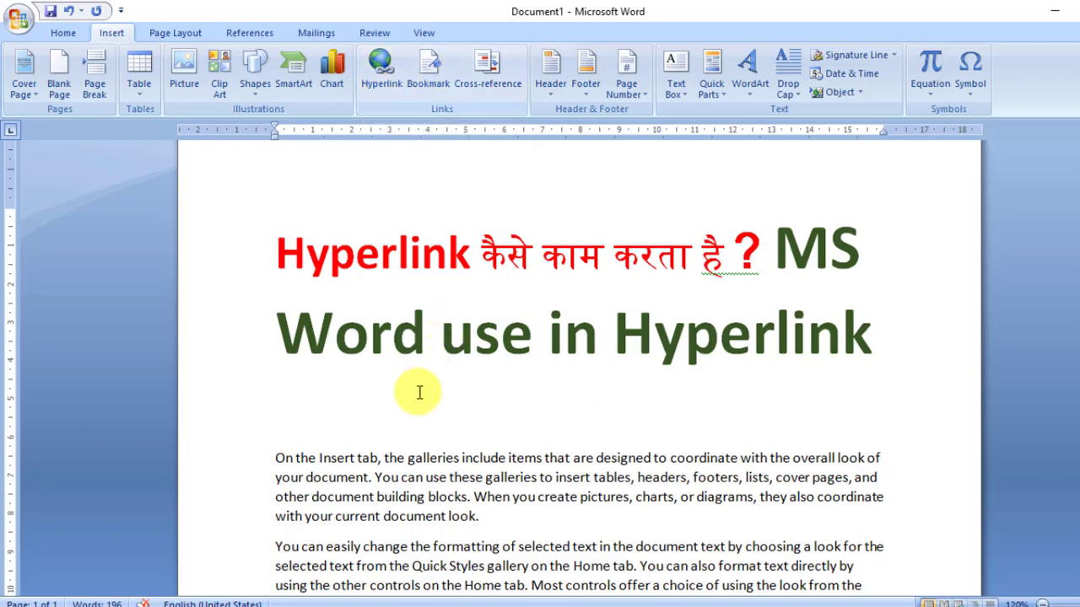
# Type W3azm.in on the empty line below the heading and select it.
pyautogui.click(316, 397)
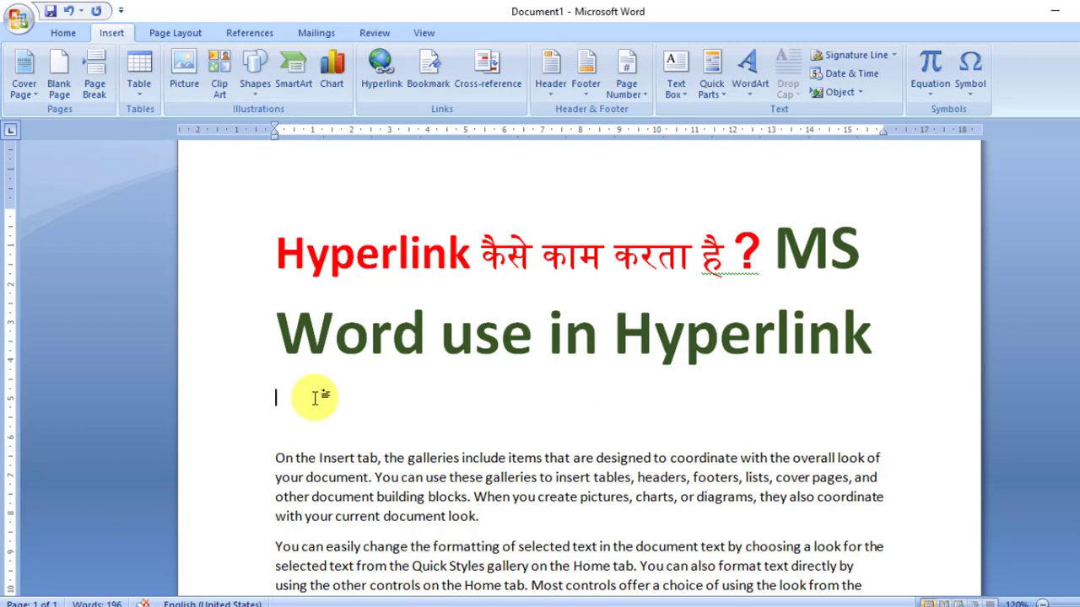
pyautogui.write('w')
pyautogui.write('3')
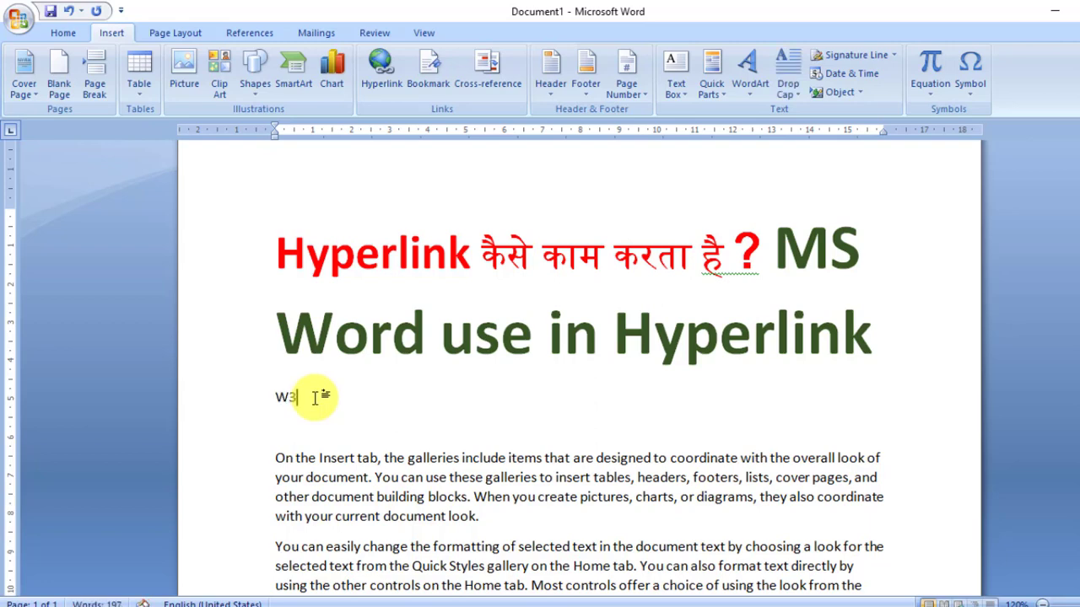
pyautogui.write('schoo')
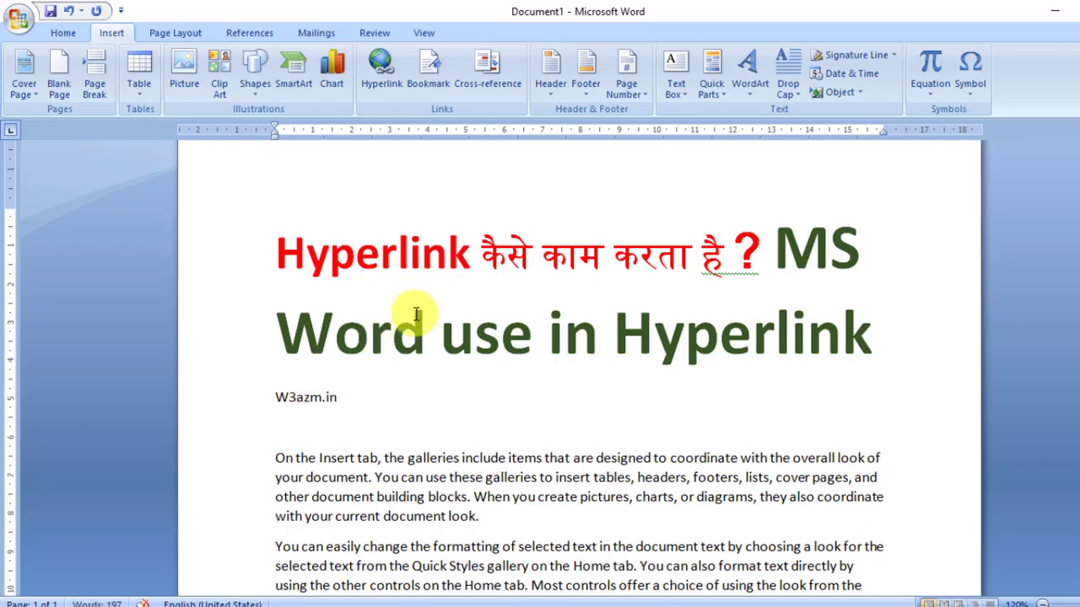
pyautogui.moveTo(273, 397); pyautogui.dragTo(341, 398)
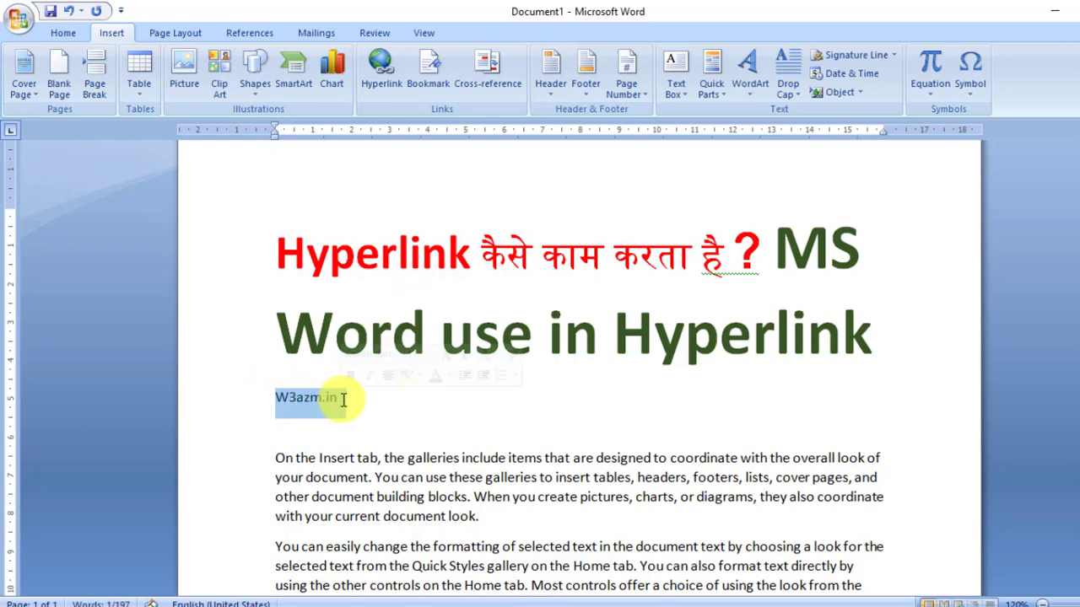
# Open the Insert Hyperlink dialog for the selected W3azm.in text.
pyautogui.click(387, 67)
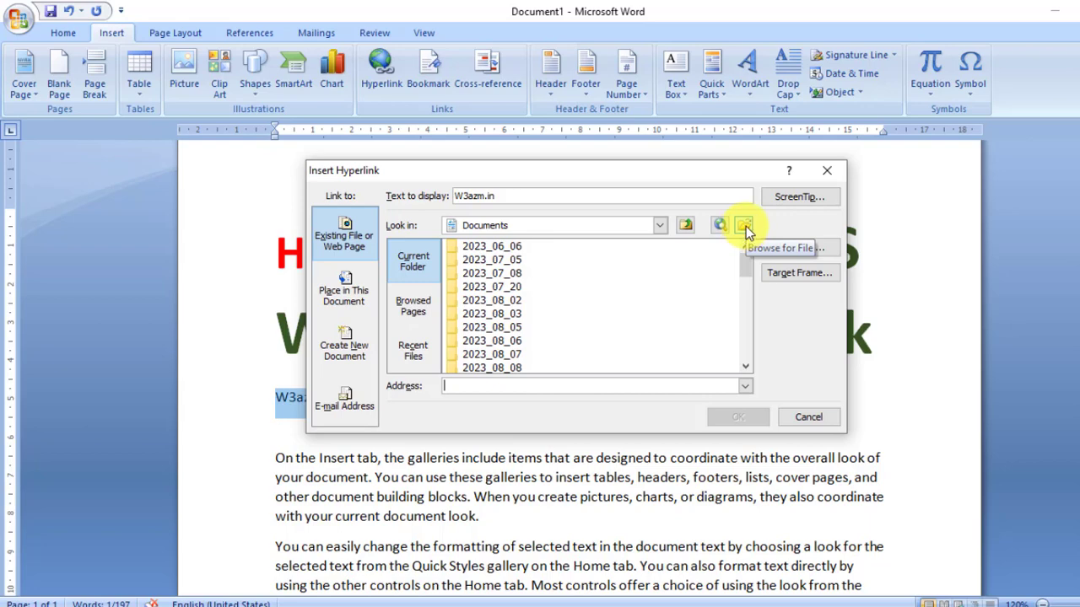
# Link W3azm.in to the Desktop file game.html and confirm the hyperlink.
pyautogui.click(745, 226)
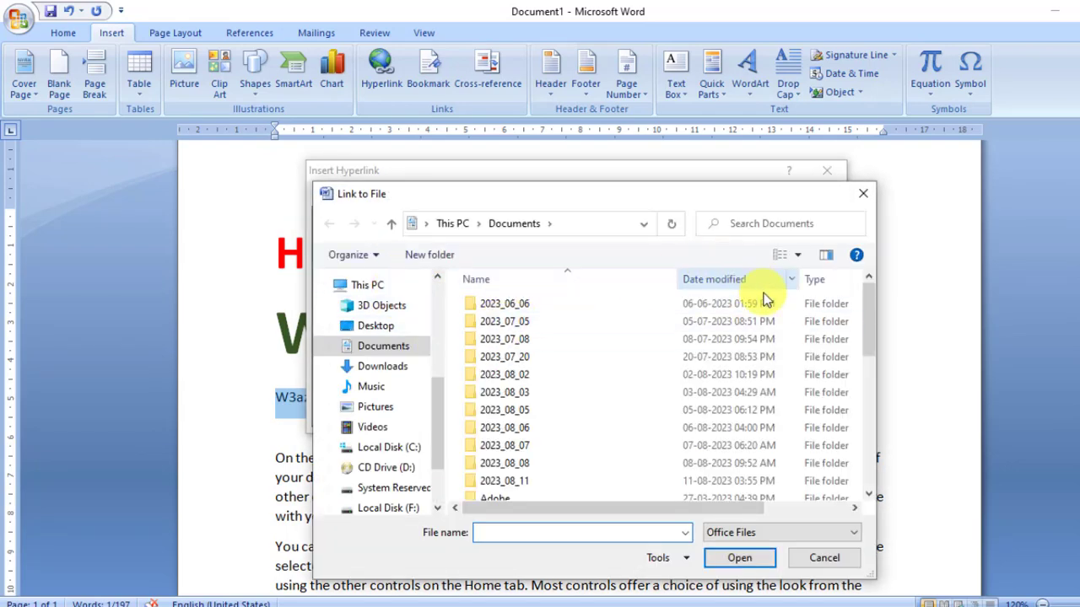
pyautogui.click(360, 329)
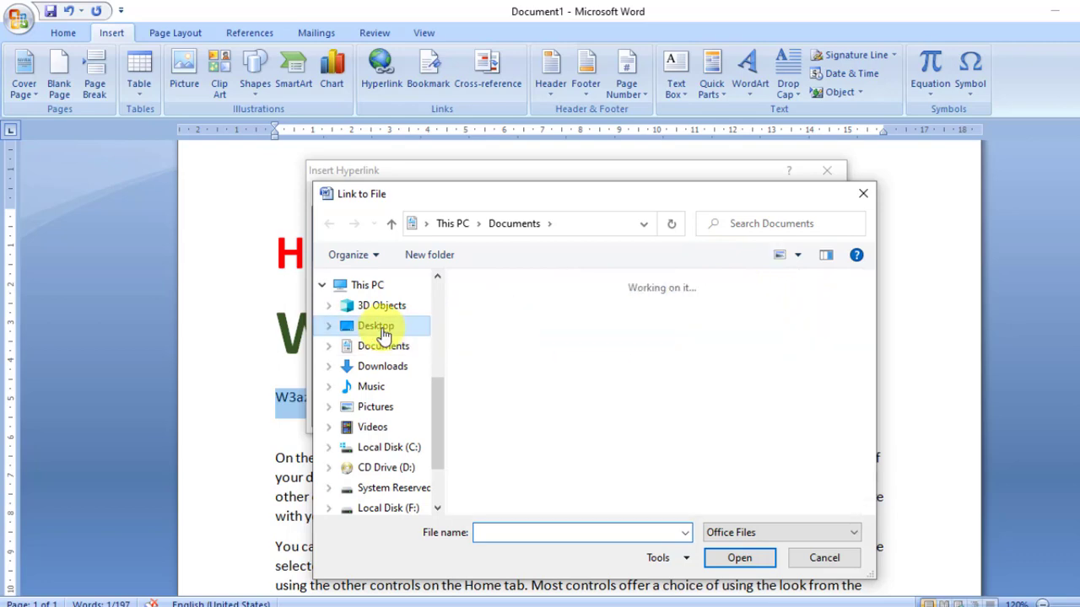
pyautogui.moveTo(869, 305); pyautogui.dragTo(871, 326)
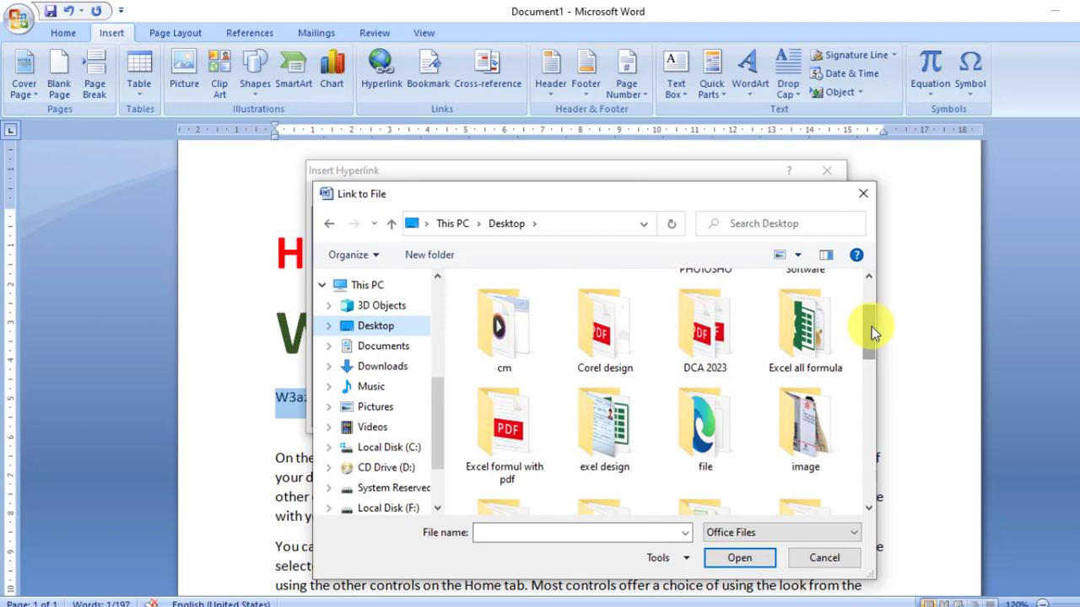
pyautogui.scroll(-3, 871, 327)
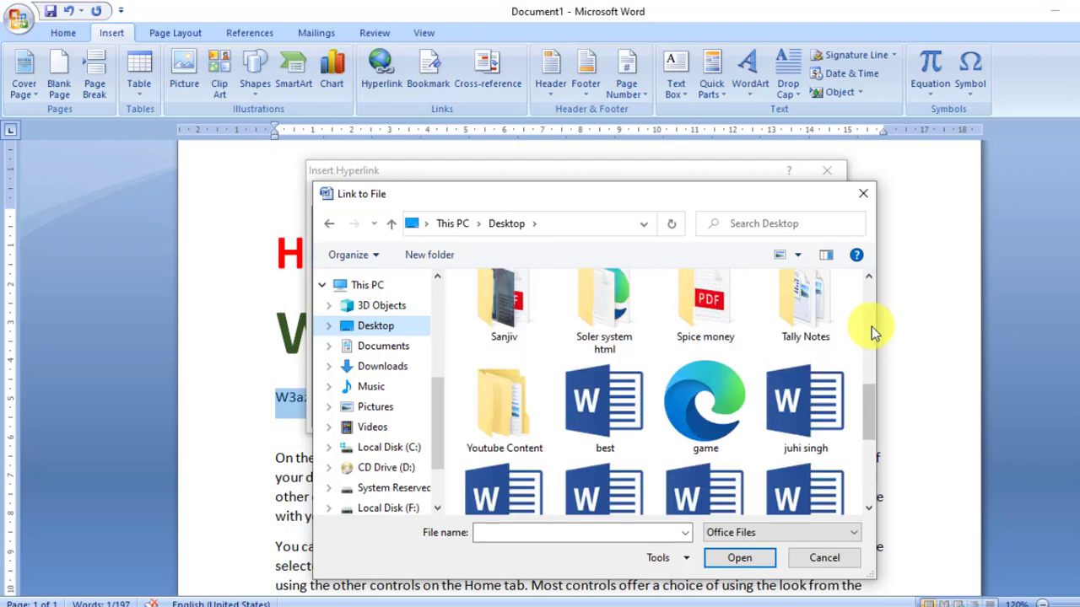
pyautogui.click(689, 403)
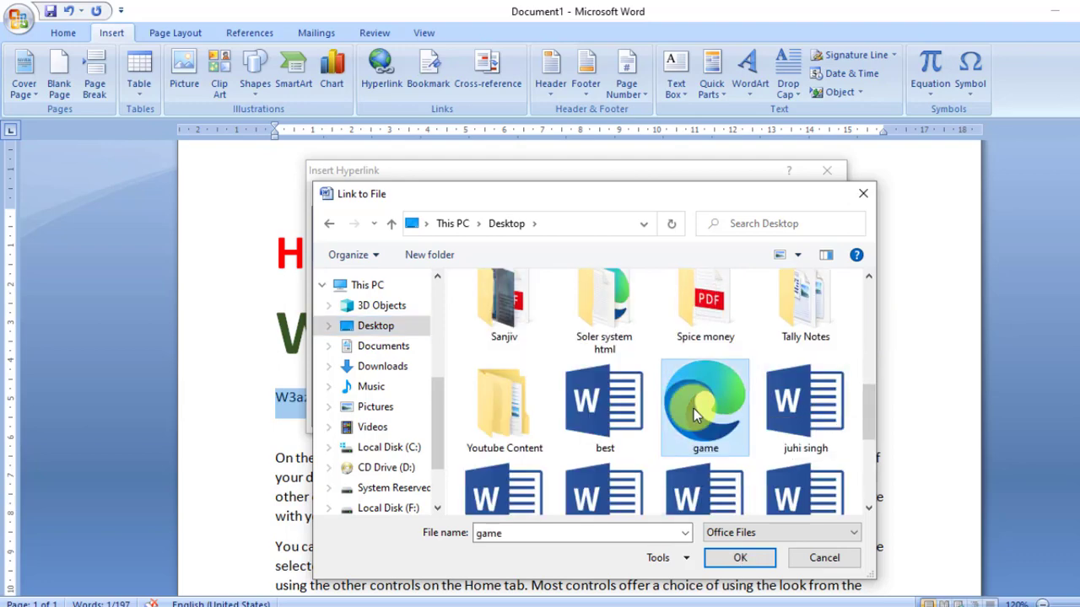
pyautogui.click(745, 559)
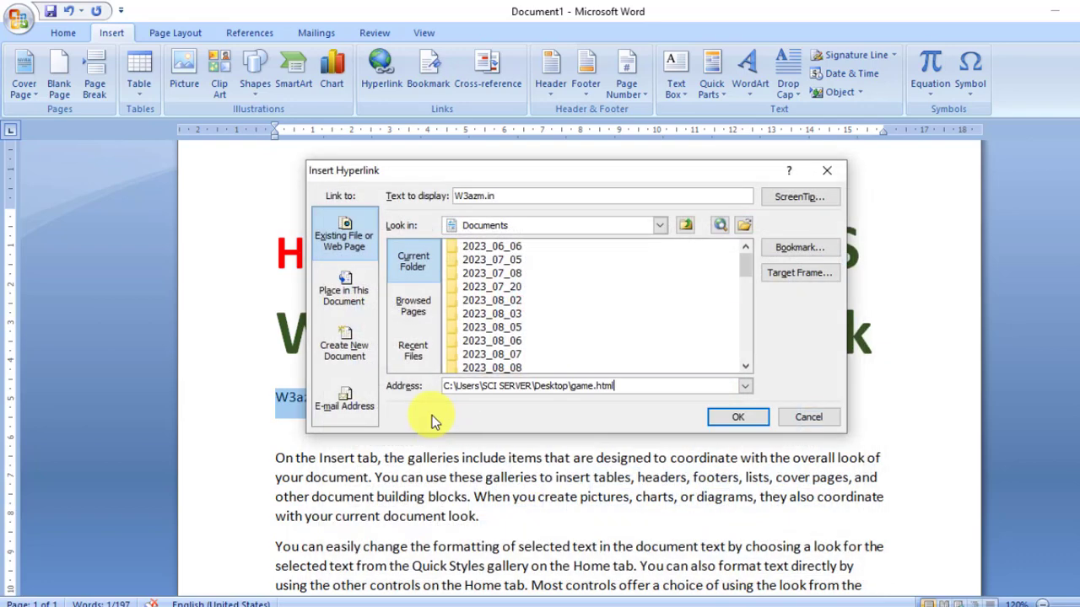
pyautogui.click(740, 417)
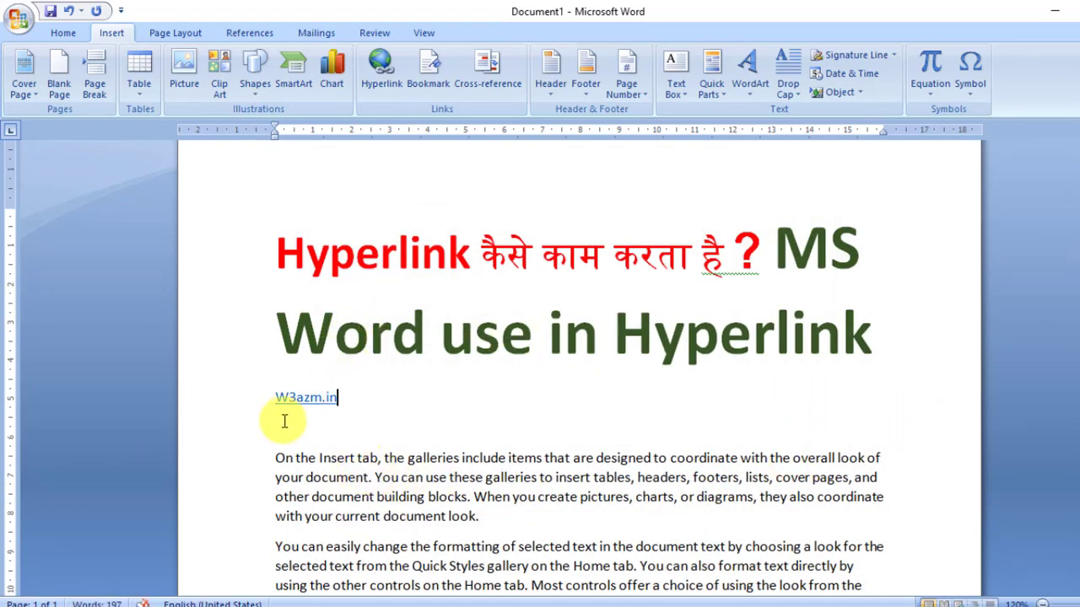
pyautogui.moveTo(346, 399); pyautogui.dragTo(273, 395)
pyautogui.click(411, 398)
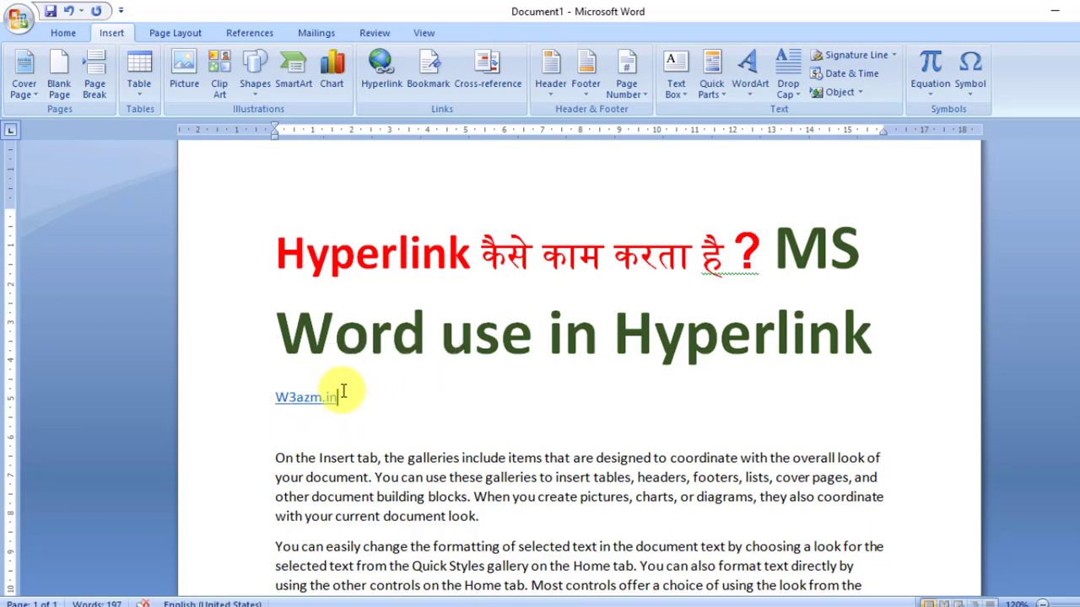
pyautogui.moveTo(305, 397)
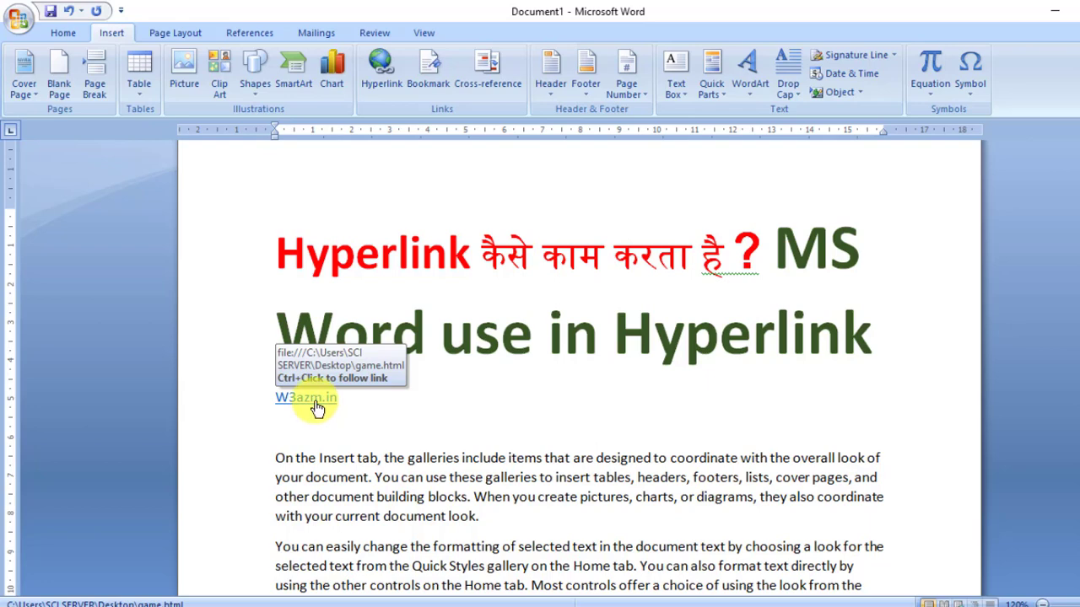
# Ctrl+click the W3azm.in link and accept the security notice to open game.html.
pyautogui.keyDown('ctrl'); pyautogui.click(317, 406); pyautogui.keyUp('ctrl')
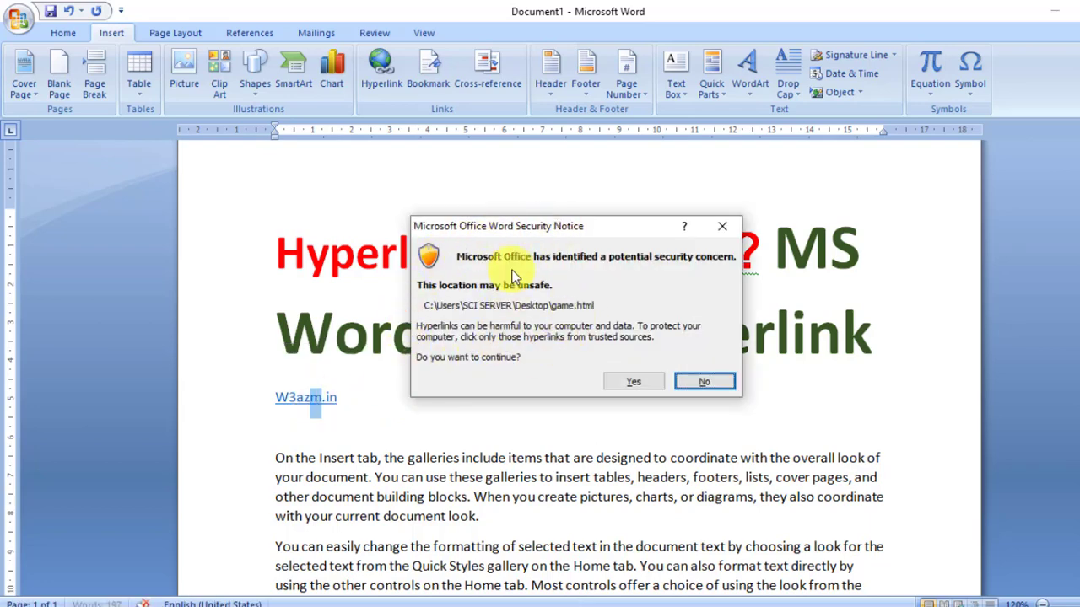
pyautogui.click(642, 384)
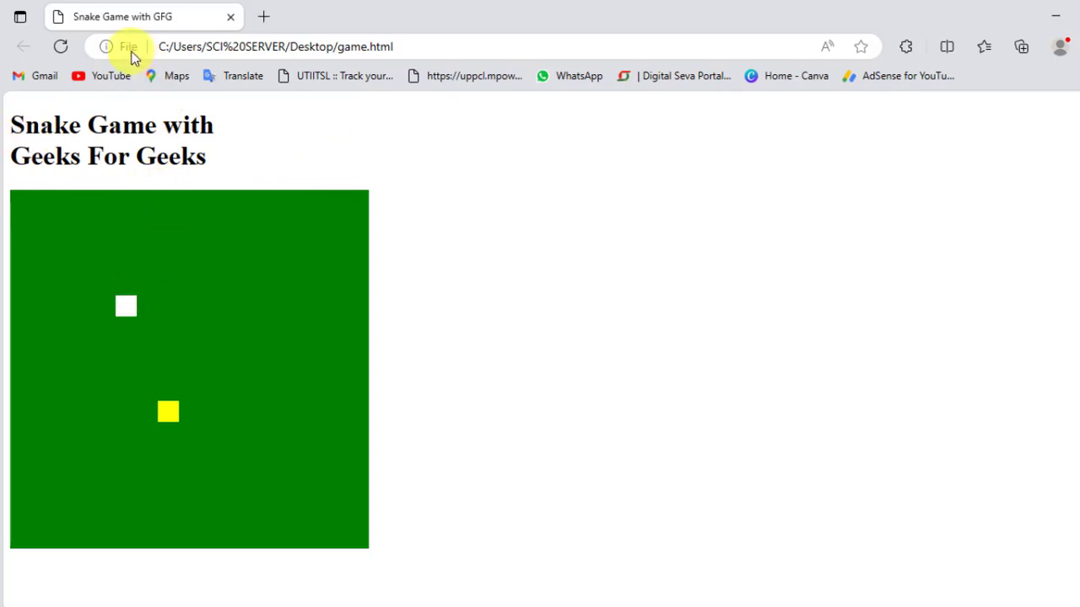
# Leave the Snake Game page in Edge and return to the Word document.
pyautogui.click(60, 47)
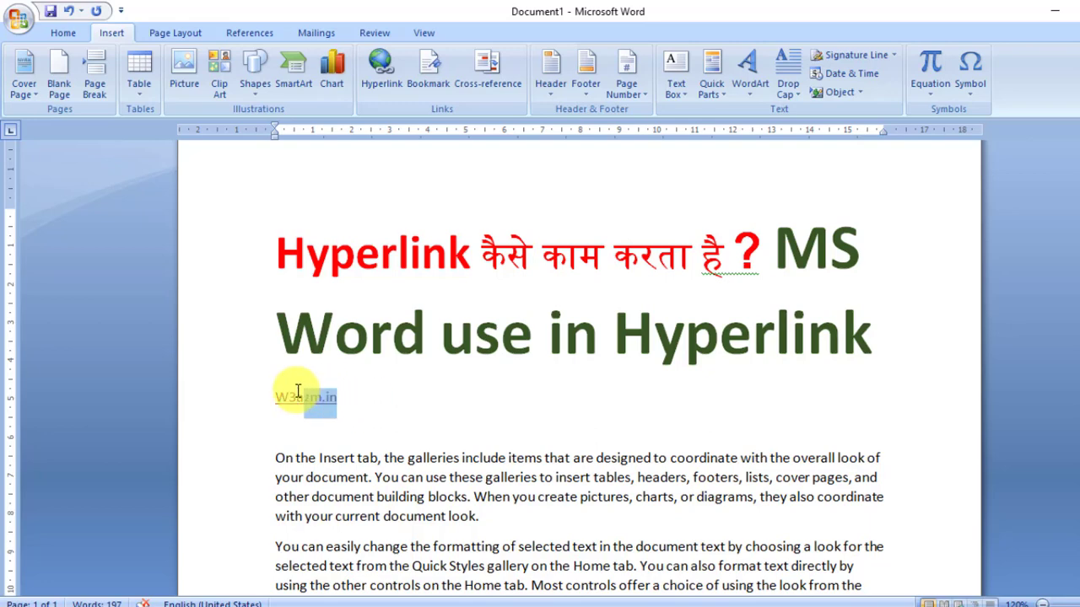
# Select W3azm.in and use Remove Link in the Edit Hyperlink dialog.
pyautogui.moveTo(365, 397); pyautogui.dragTo(270, 398)
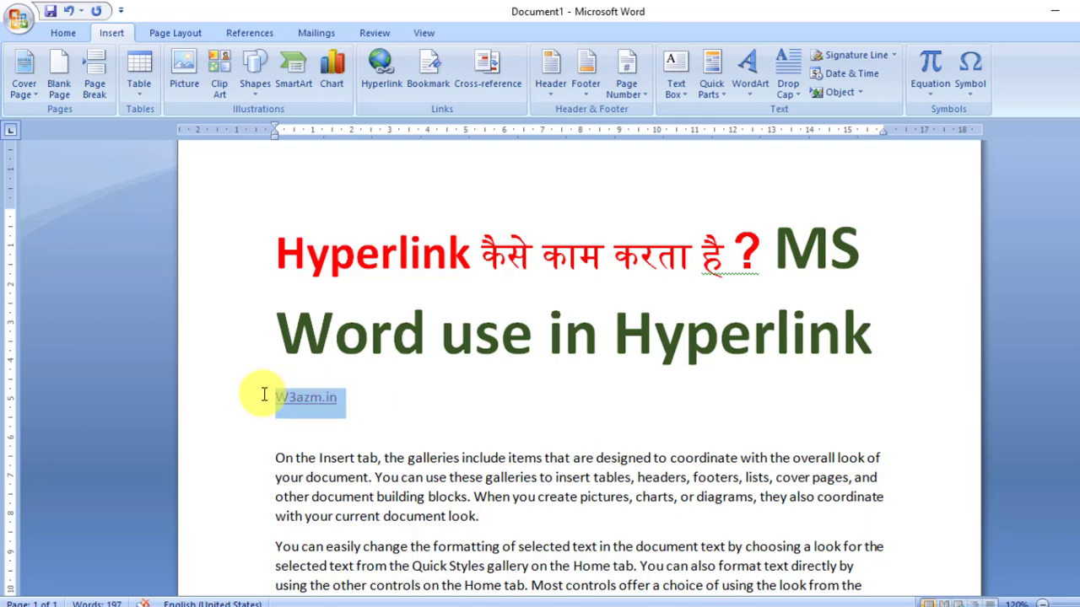
pyautogui.click(380, 81)
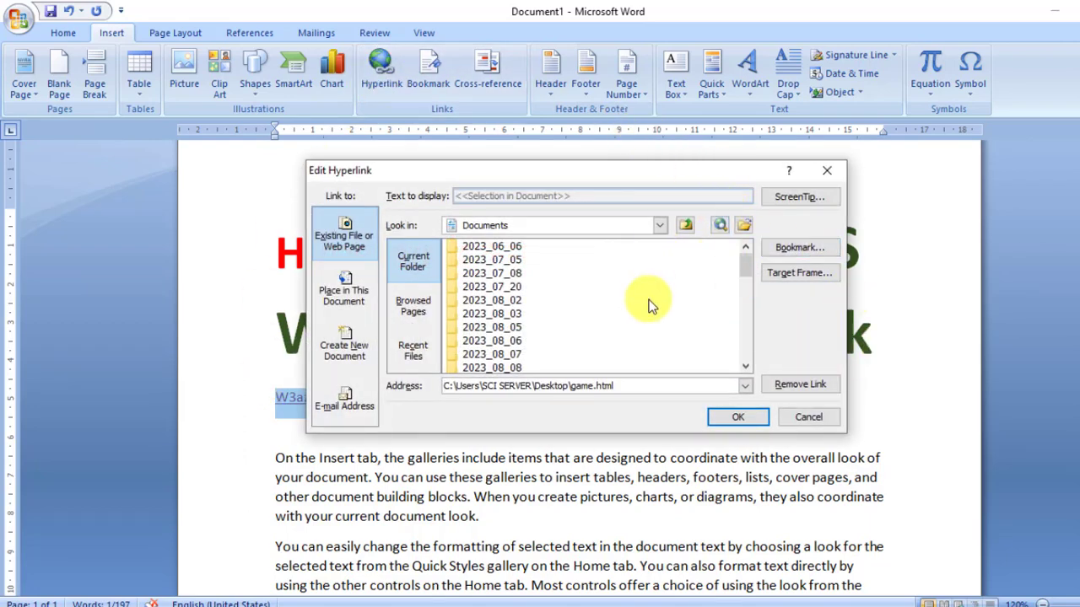
pyautogui.click(805, 391)
pyautogui.click(359, 402)
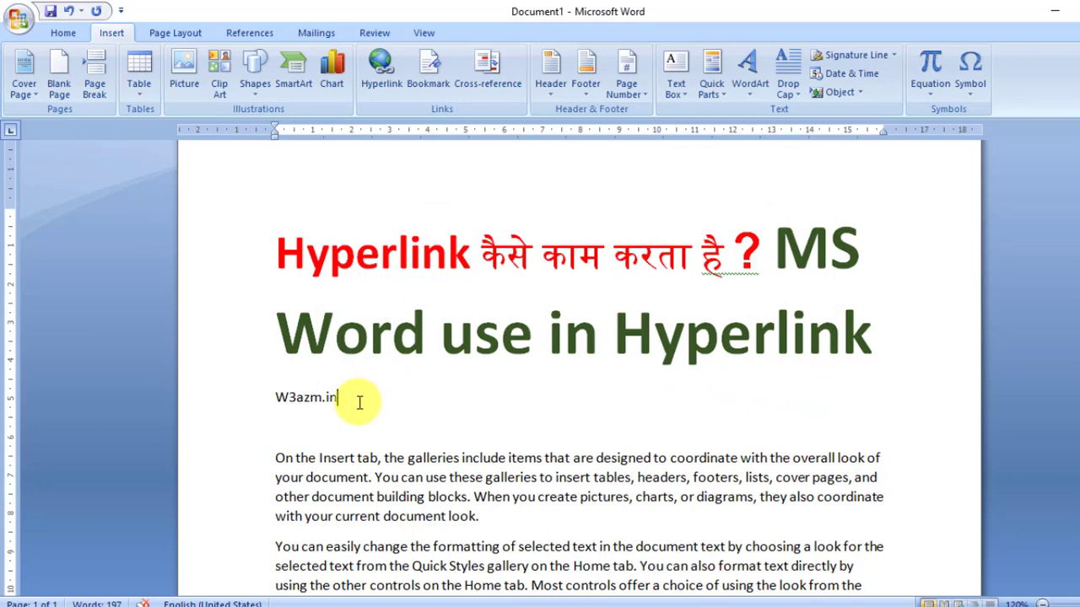